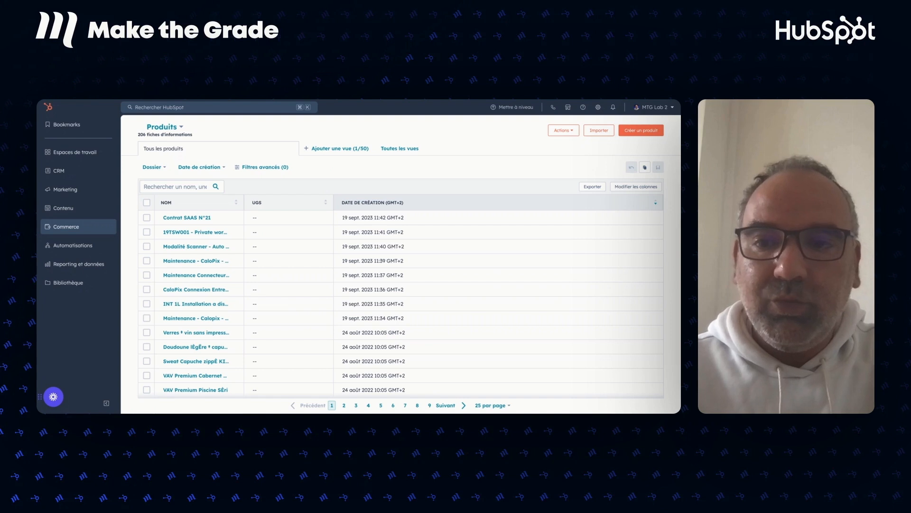
Step: Open the Produits list under Commerce and view the options of the Dossier and Date de création filters
{"action": "mouse_move", "coordinate": [78, 227]}
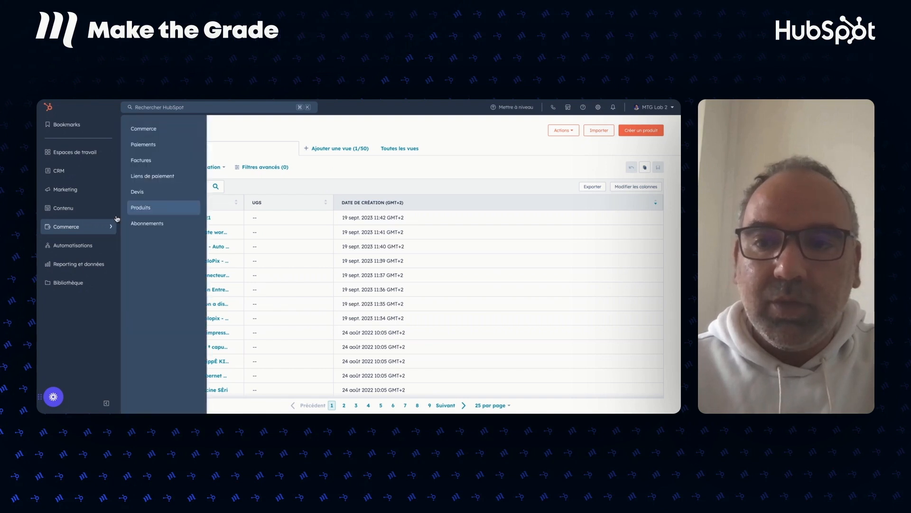
{"action": "left_click", "coordinate": [150, 211]}
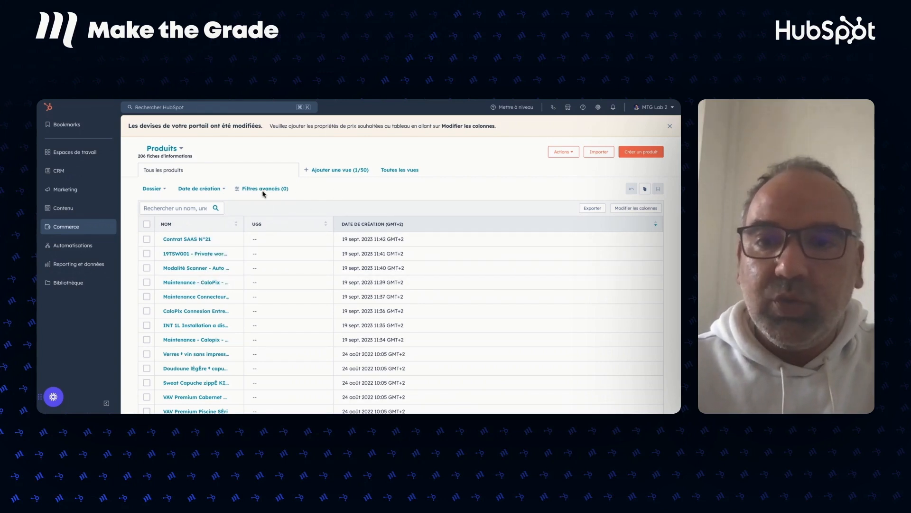
{"action": "left_click", "coordinate": [161, 190]}
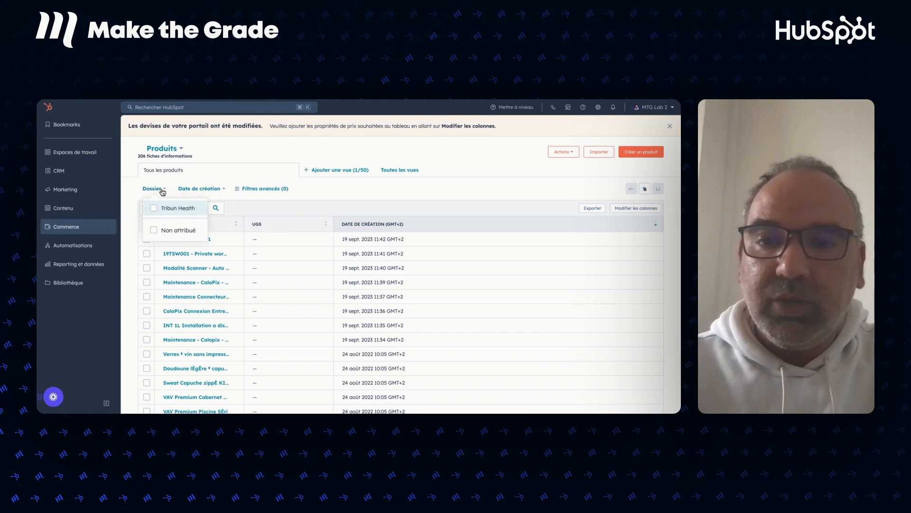
{"action": "left_click", "coordinate": [240, 150]}
{"action": "left_click", "coordinate": [215, 189]}
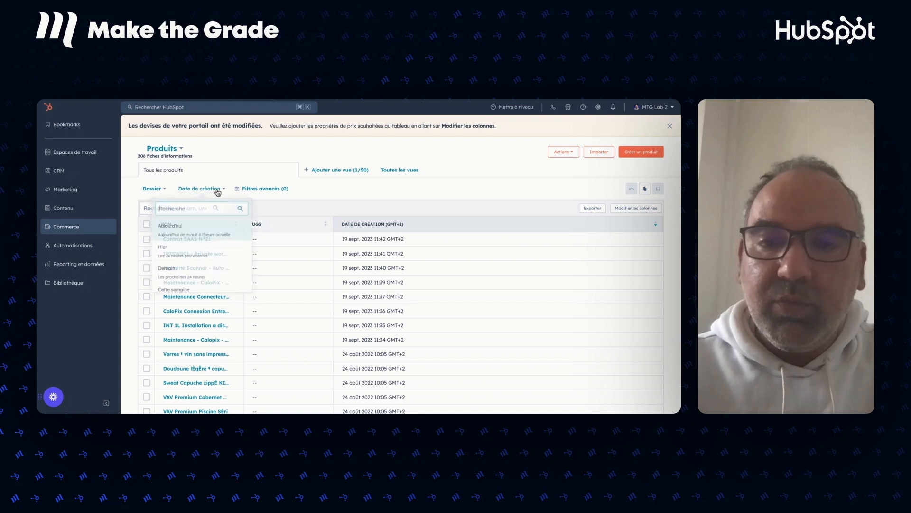
{"action": "left_click", "coordinate": [247, 158]}
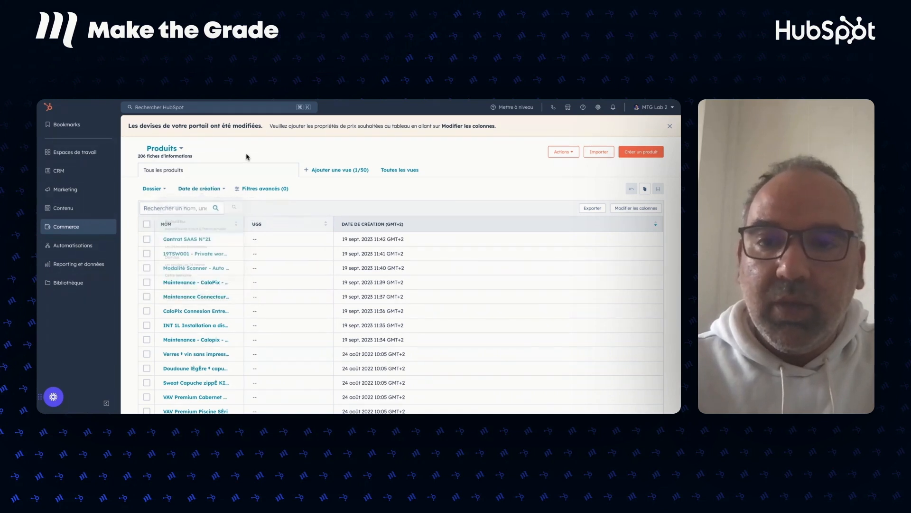
Step: Review the product properties available as advanced filters, adding none, and return to the product list
{"action": "left_click", "coordinate": [265, 189]}
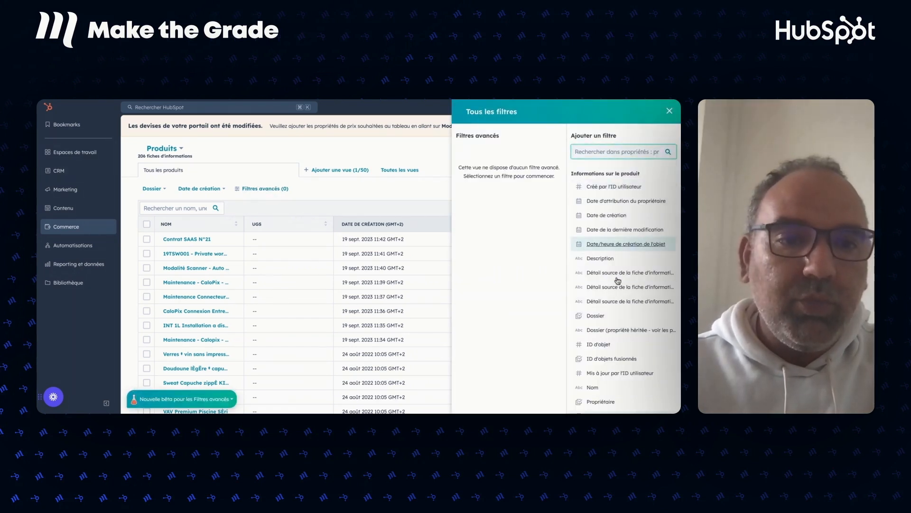
{"action": "scroll", "coordinate": [618, 280], "scroll_direction": "down", "scroll_amount": 4}
{"action": "scroll", "coordinate": [618, 280], "scroll_direction": "down", "scroll_amount": 1}
{"action": "scroll", "coordinate": [618, 281], "scroll_direction": "up", "scroll_amount": 4}
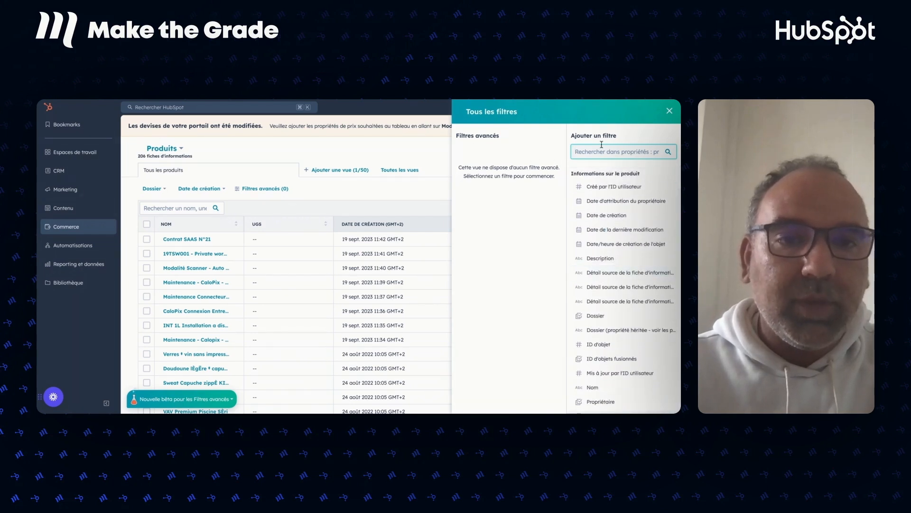
{"action": "left_click", "coordinate": [669, 115]}
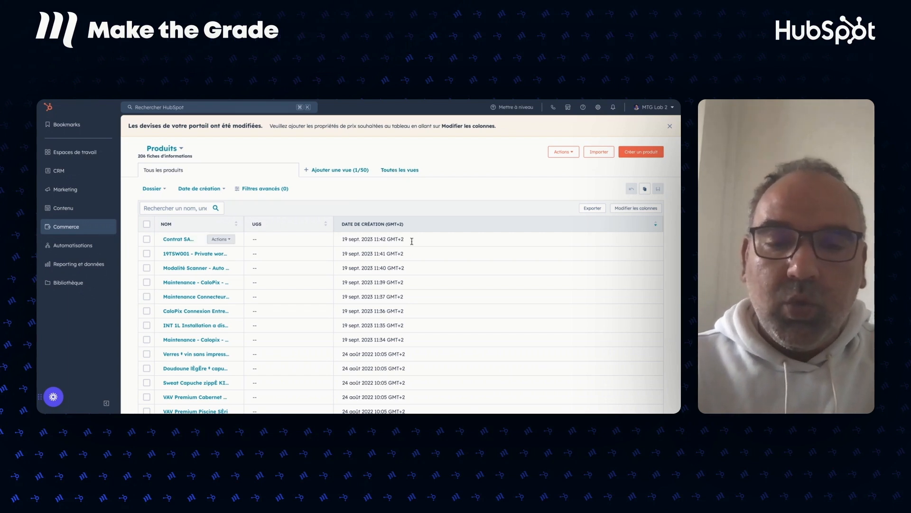
Step: Search the product list for "maintena", and clear the search to restore all products
{"action": "left_click", "coordinate": [182, 210]}
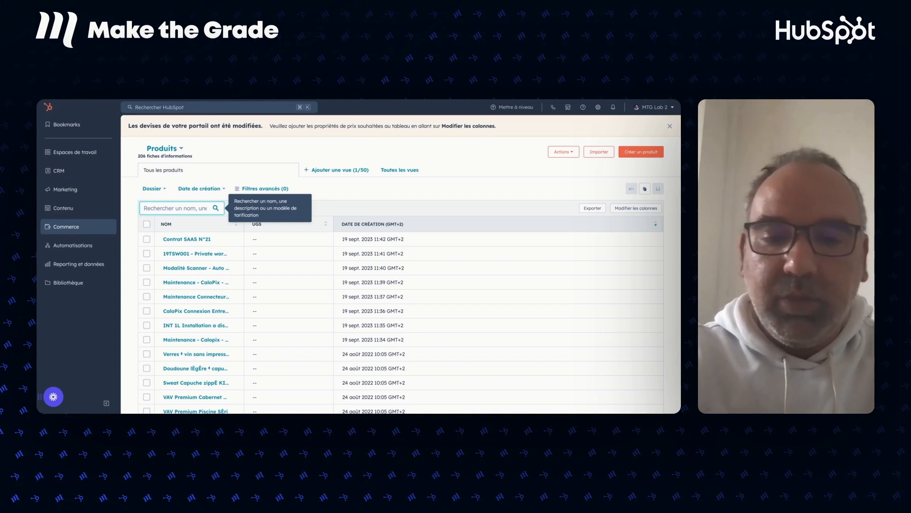
{"action": "type", "text": "mai"}
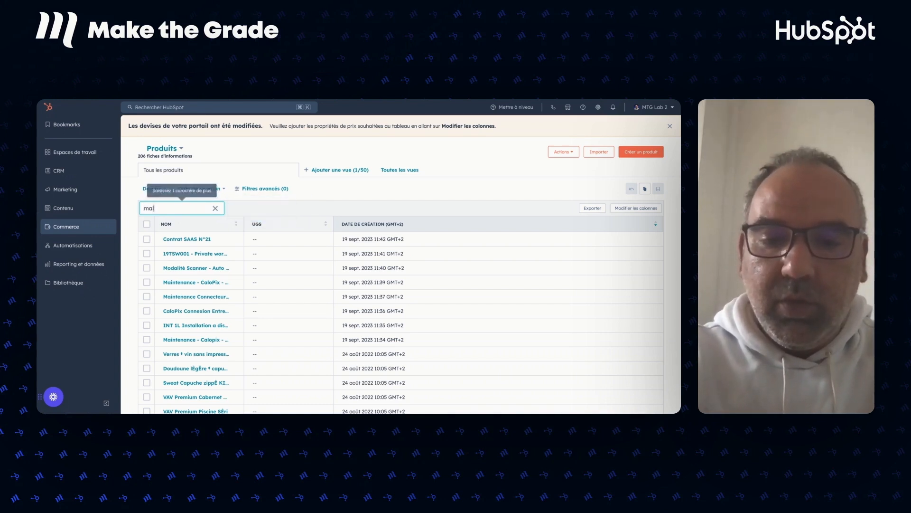
{"action": "type", "text": "ntena"}
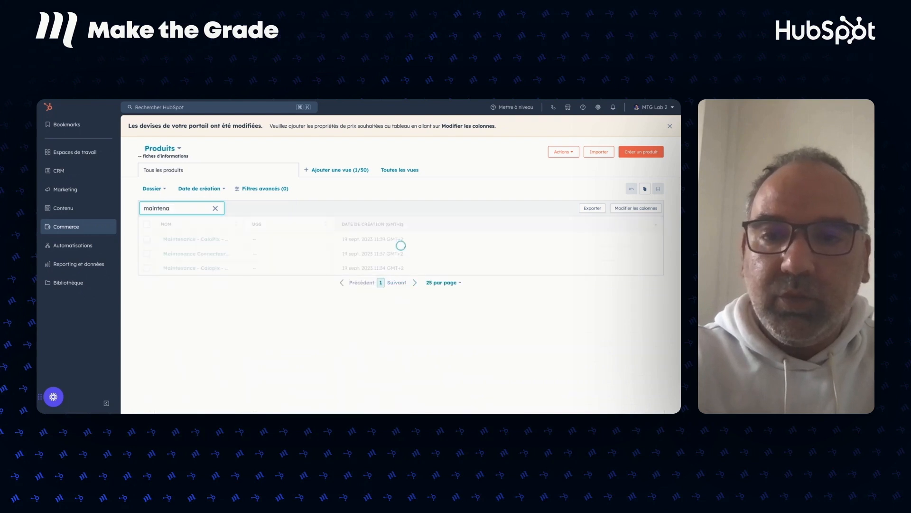
{"action": "key", "text": "BackSpace"}
{"action": "key", "text": "BackSpace"}
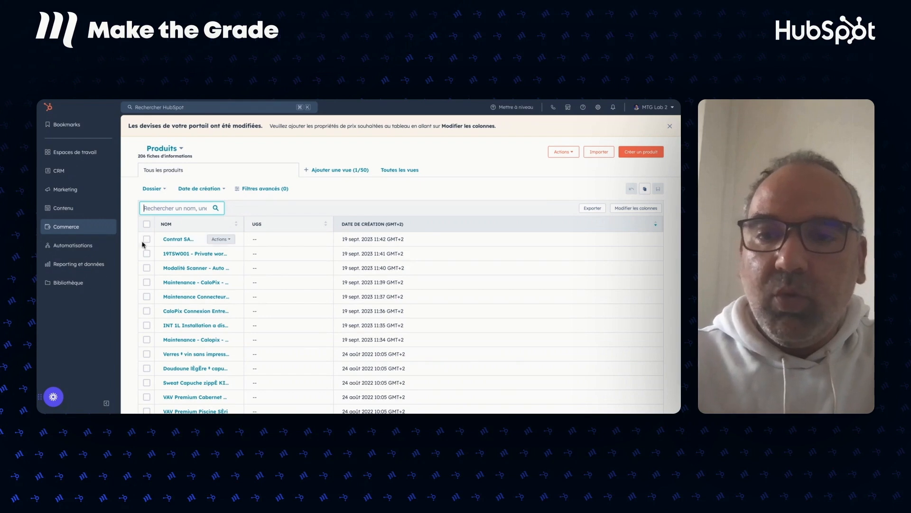
Step: Select the first five products and view their bulk edit dialog, closing it without updating a property
{"action": "left_click", "coordinate": [147, 239]}
{"action": "left_click", "coordinate": [146, 253]}
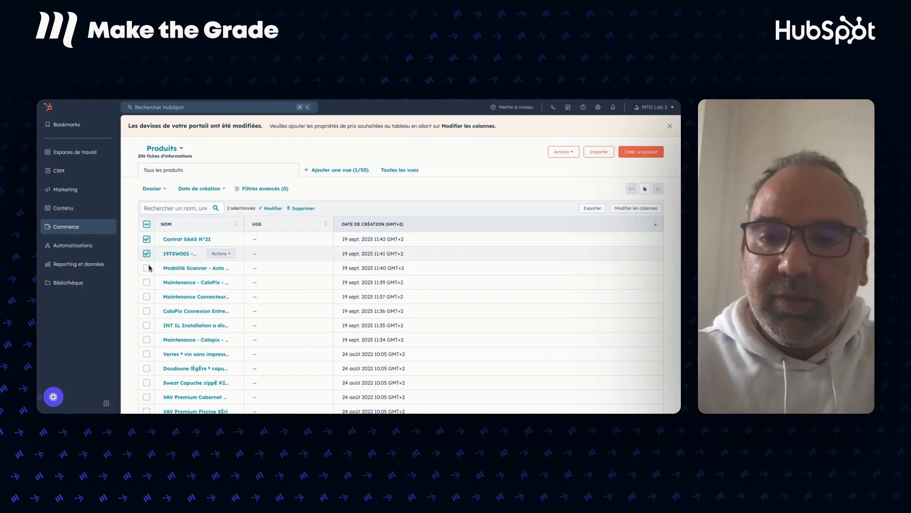
{"action": "left_click", "coordinate": [147, 268]}
{"action": "left_click", "coordinate": [147, 281]}
{"action": "left_click", "coordinate": [147, 296]}
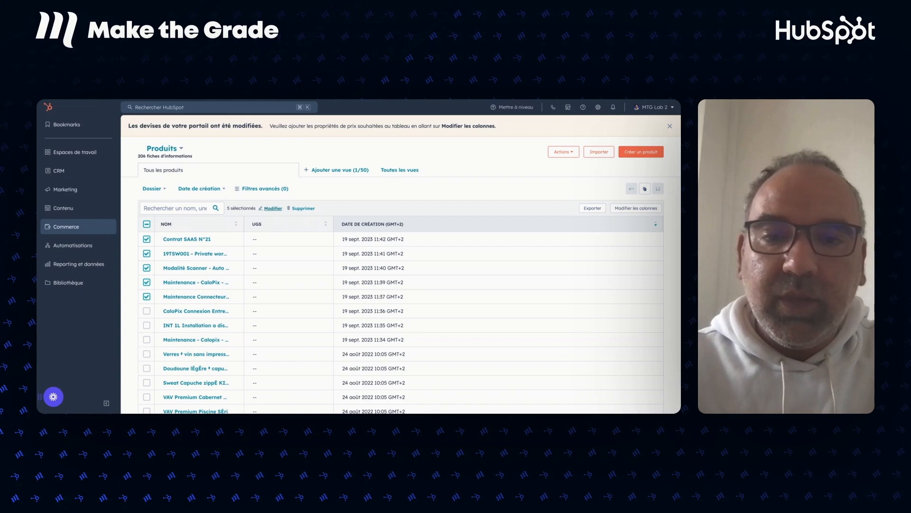
{"action": "left_click", "coordinate": [272, 208]}
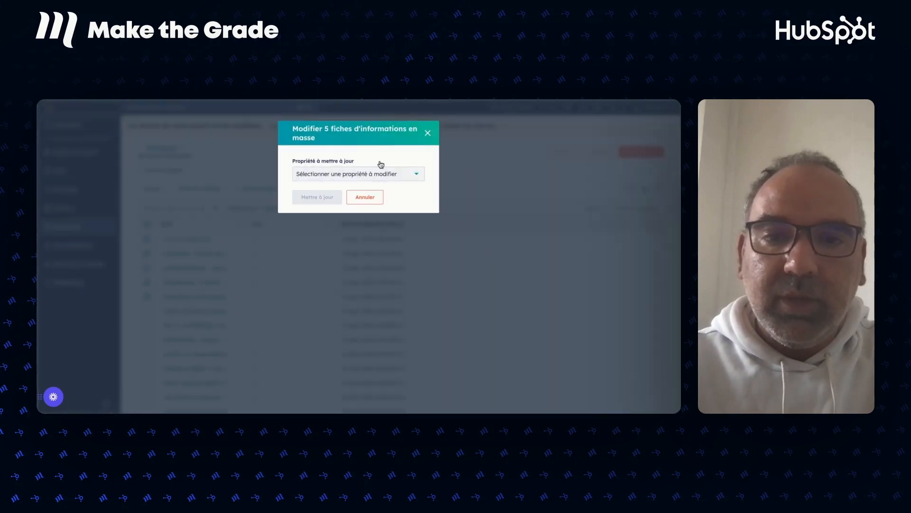
{"action": "left_click", "coordinate": [429, 134]}
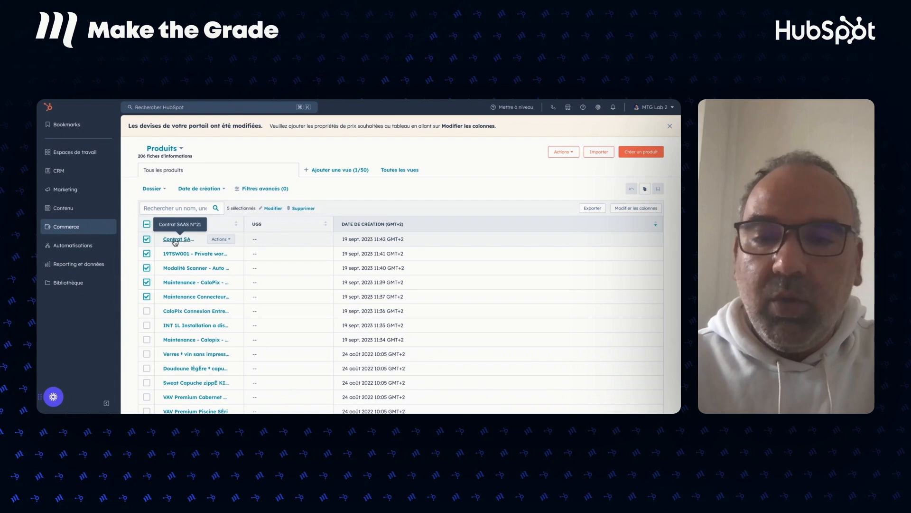
Step: View the actions offered for the product Contrat SAAS N°21 and those for the whole product list
{"action": "left_click", "coordinate": [230, 240]}
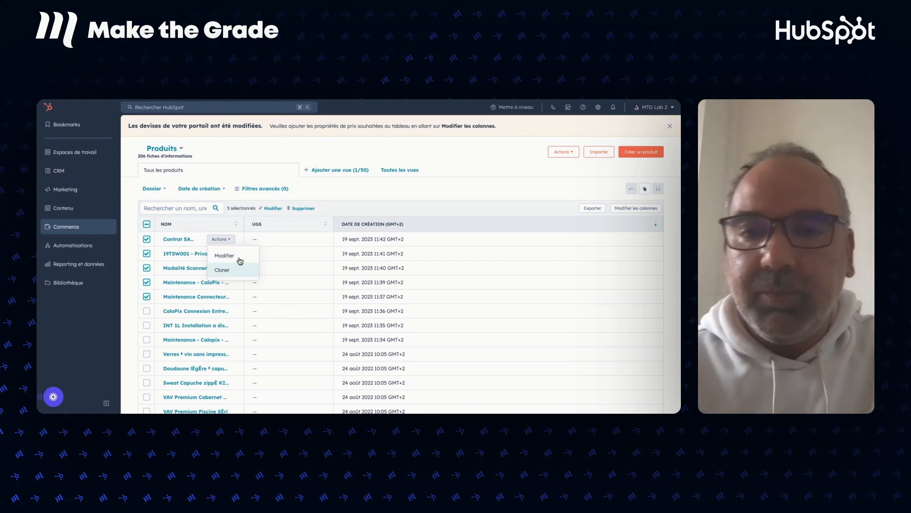
{"action": "left_click", "coordinate": [348, 189]}
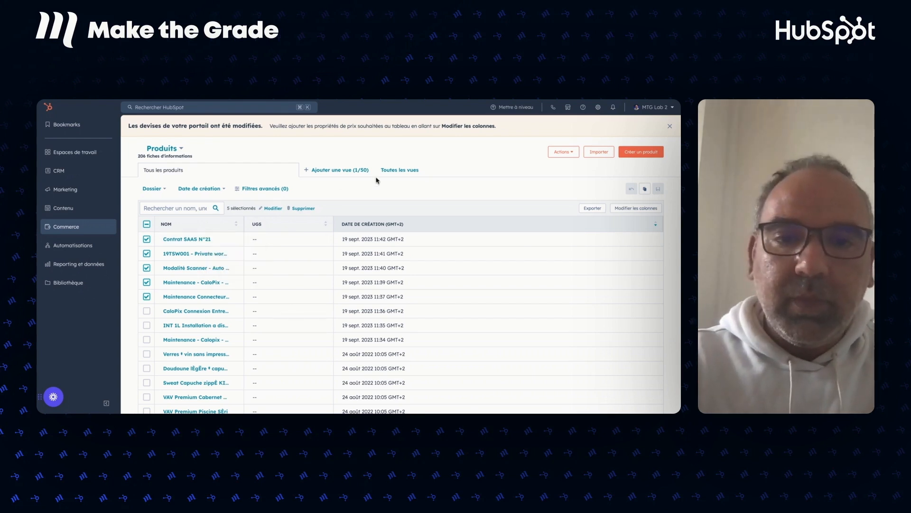
{"action": "left_click", "coordinate": [572, 155]}
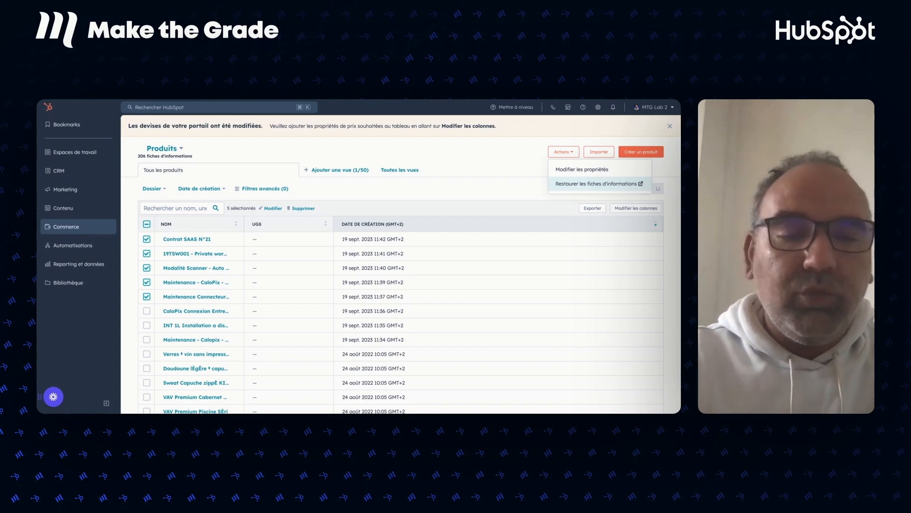
{"action": "left_click", "coordinate": [538, 167]}
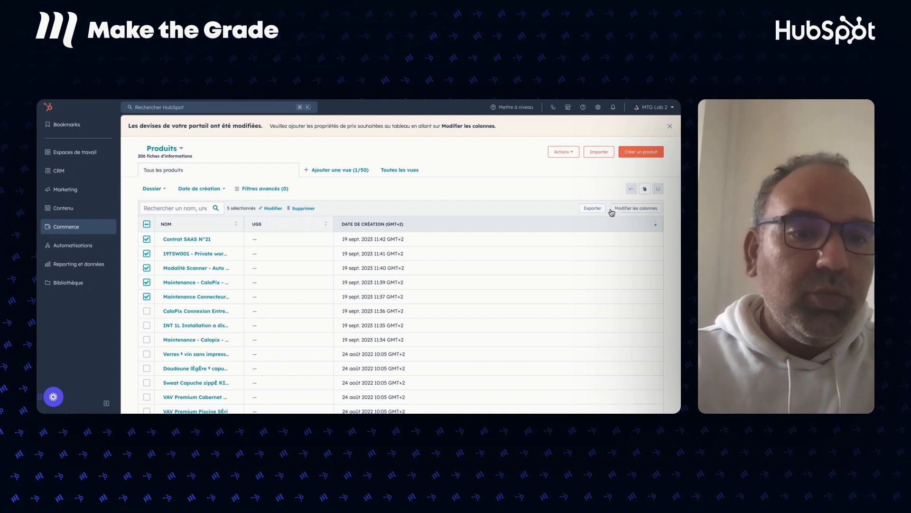
Step: Add the Description column to the product table and look through the product descriptions
{"action": "left_click", "coordinate": [635, 211]}
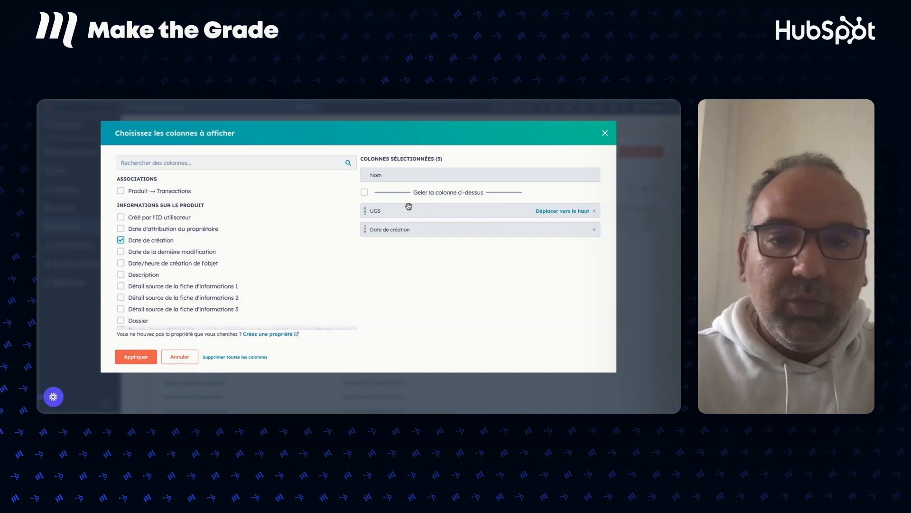
{"action": "left_click", "coordinate": [121, 275]}
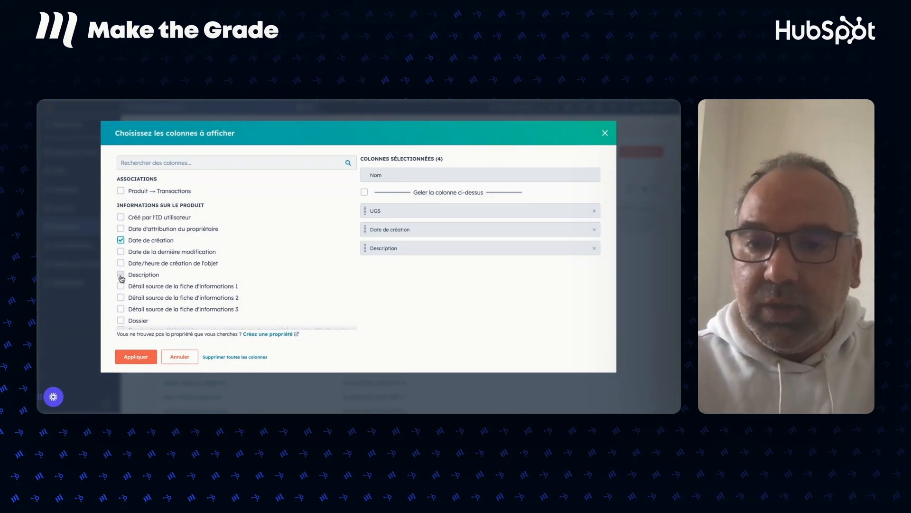
{"action": "left_click", "coordinate": [136, 357]}
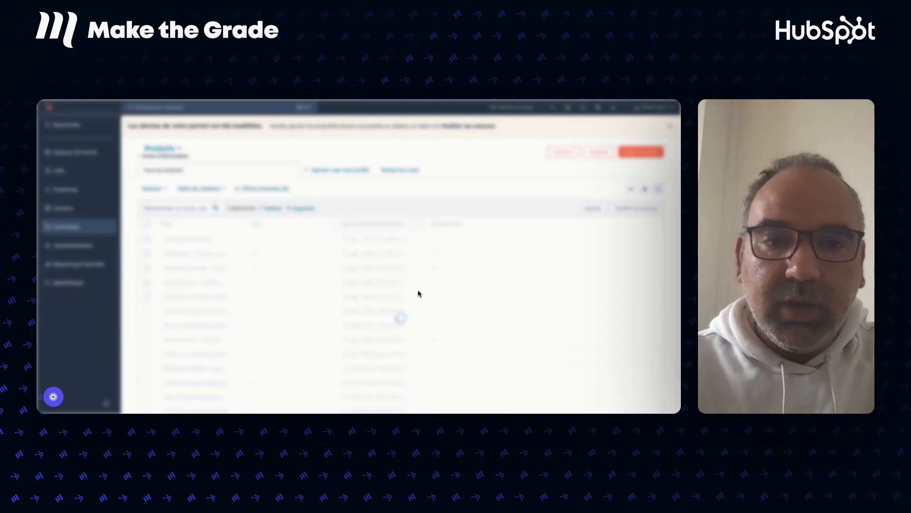
{"action": "scroll", "coordinate": [503, 285], "scroll_direction": "down", "scroll_amount": 3}
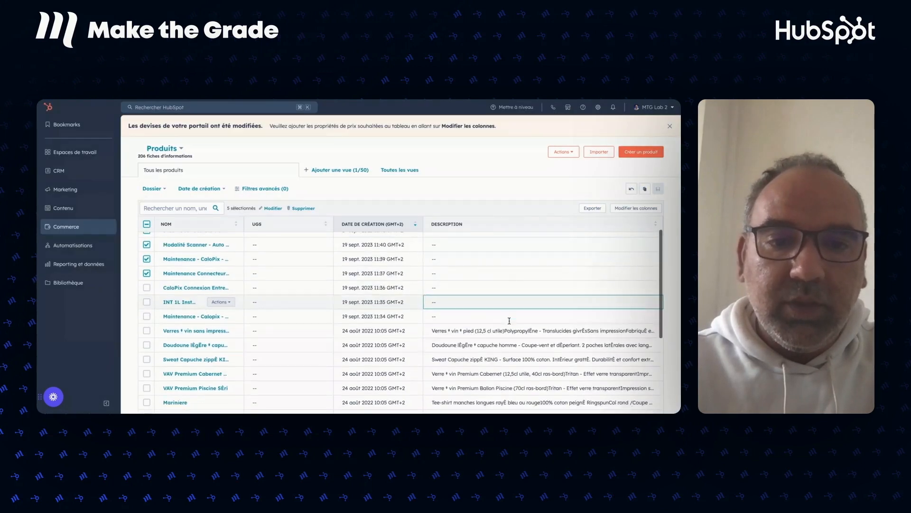
{"action": "scroll", "coordinate": [509, 322], "scroll_direction": "up", "scroll_amount": 3}
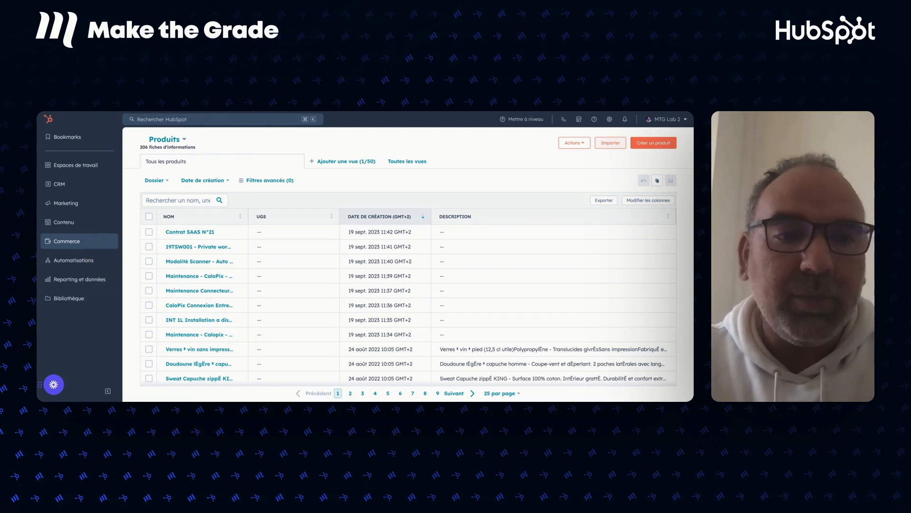
Step: Start creating a product and name it "Assistance Premium"
{"action": "left_click", "coordinate": [610, 143]}
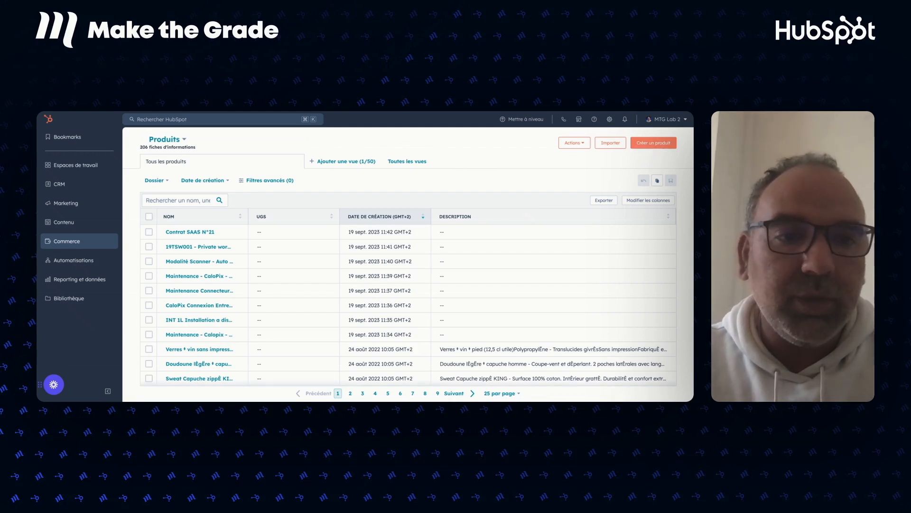
{"action": "left_click", "coordinate": [648, 145]}
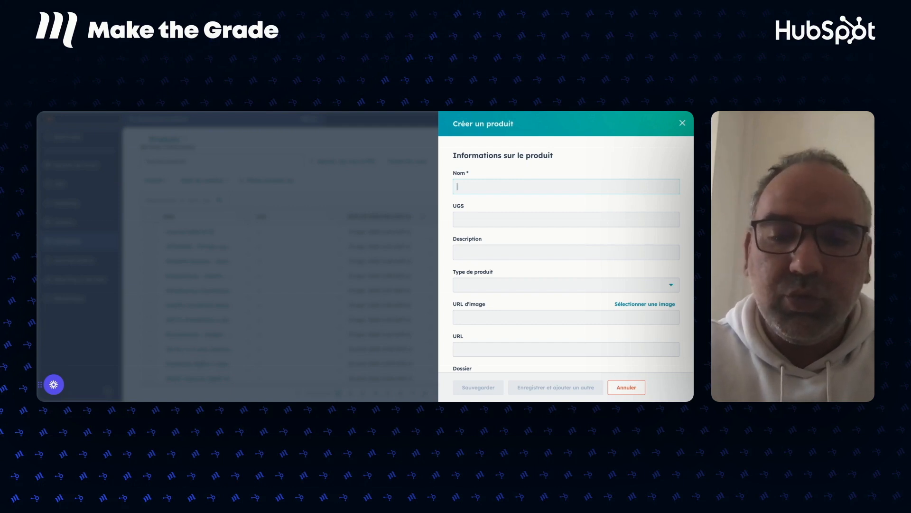
{"action": "type", "text": "As"}
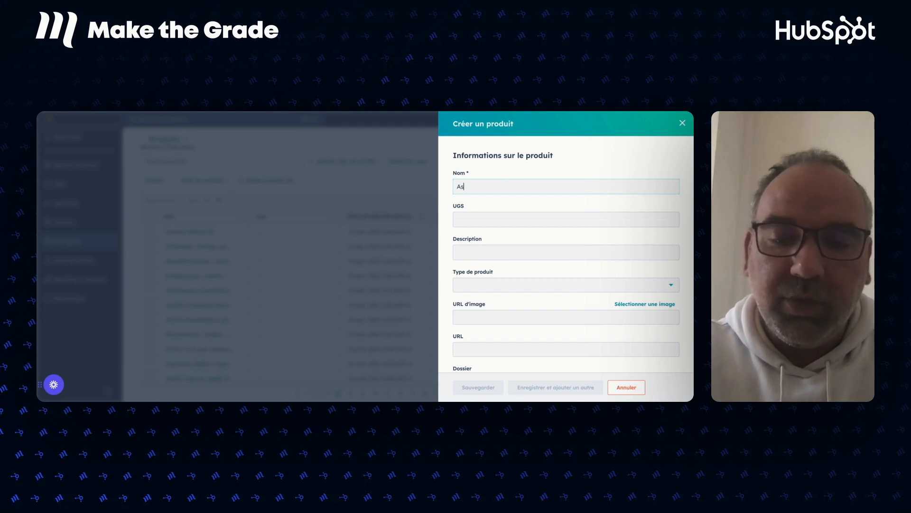
{"action": "type", "text": "sistance "}
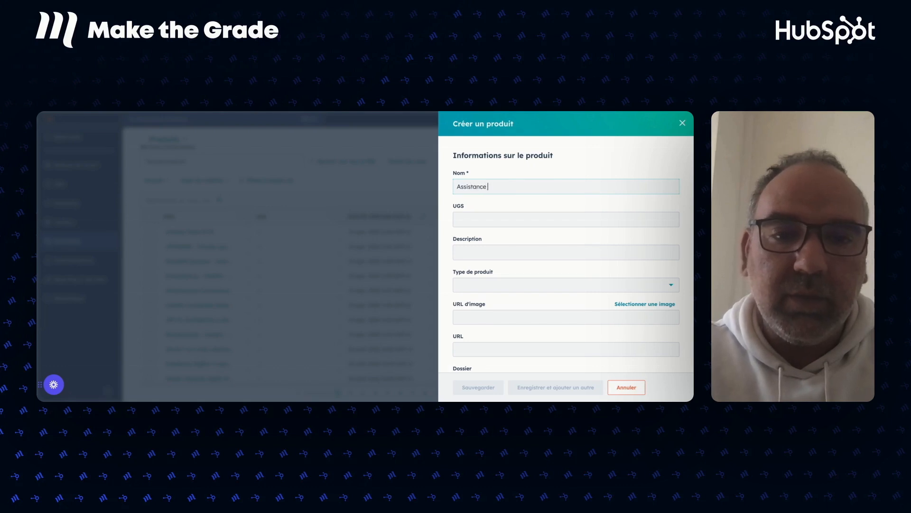
{"action": "type", "text": "Premim"}
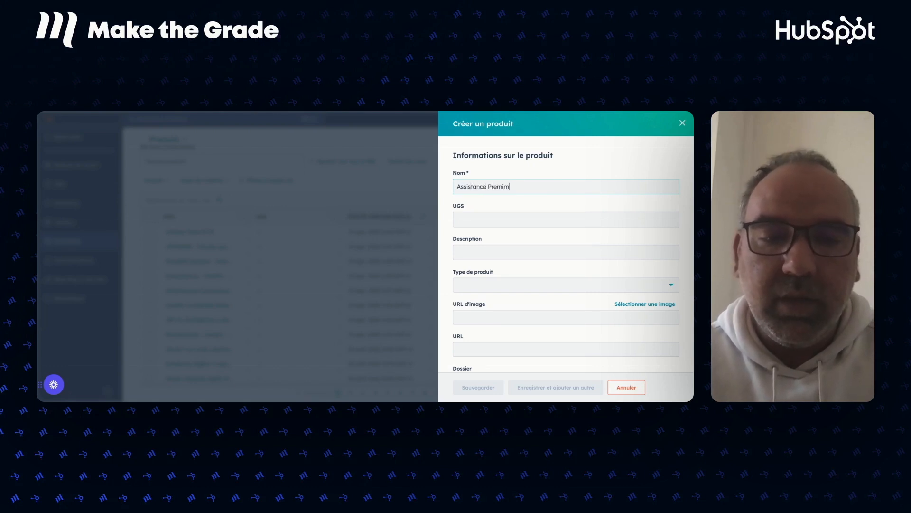
{"action": "key", "text": "BackSpace"}
{"action": "key", "text": "BackSpace"}
{"action": "type", "text": "ium"}
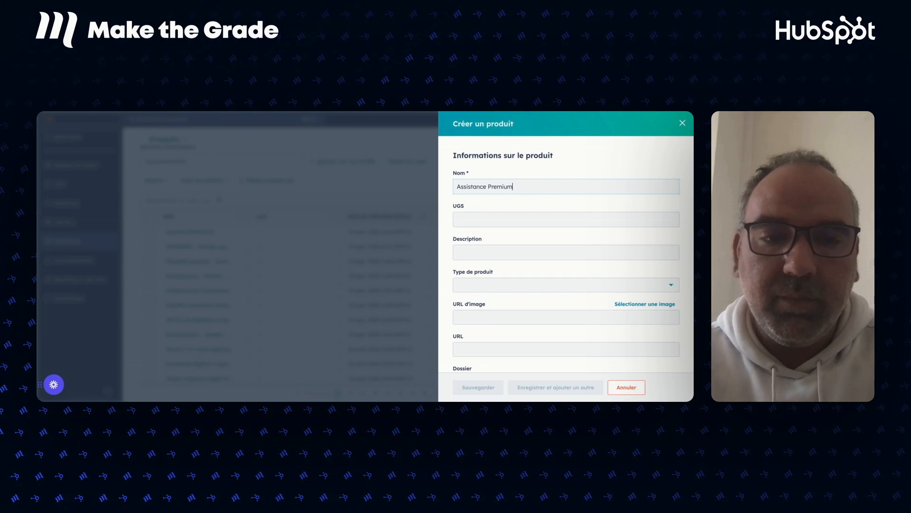
Step: Enter "Assistance premium valable 1 an" as the new product's description, leaving UGS empty
{"action": "left_click", "coordinate": [484, 221]}
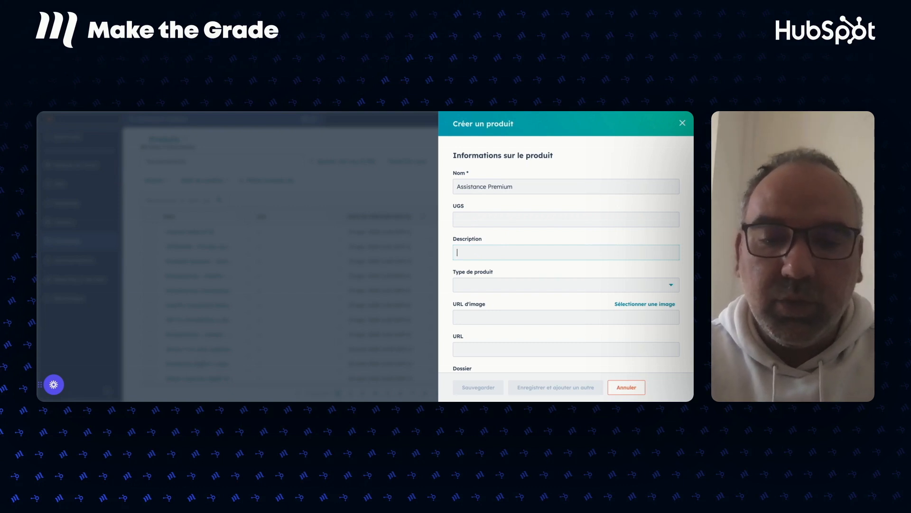
{"action": "type", "text": "Assistance premium "}
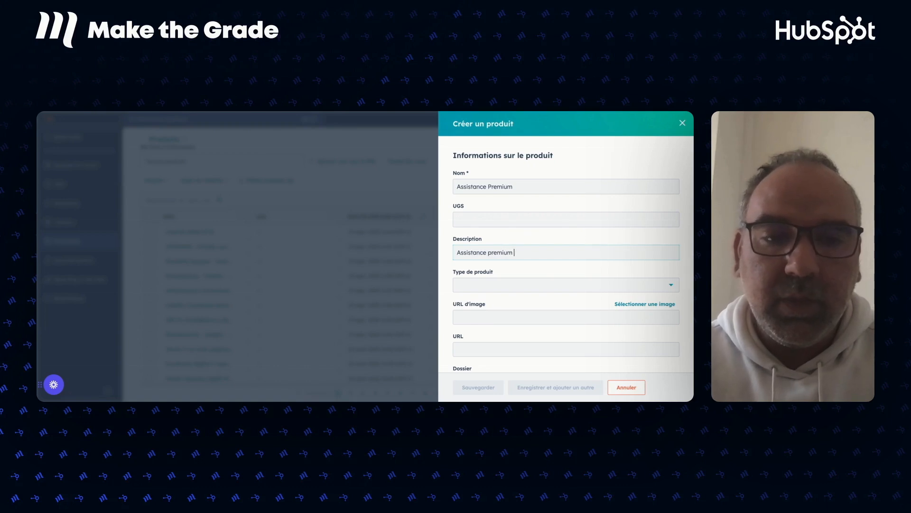
{"action": "type", "text": "valable 1 an"}
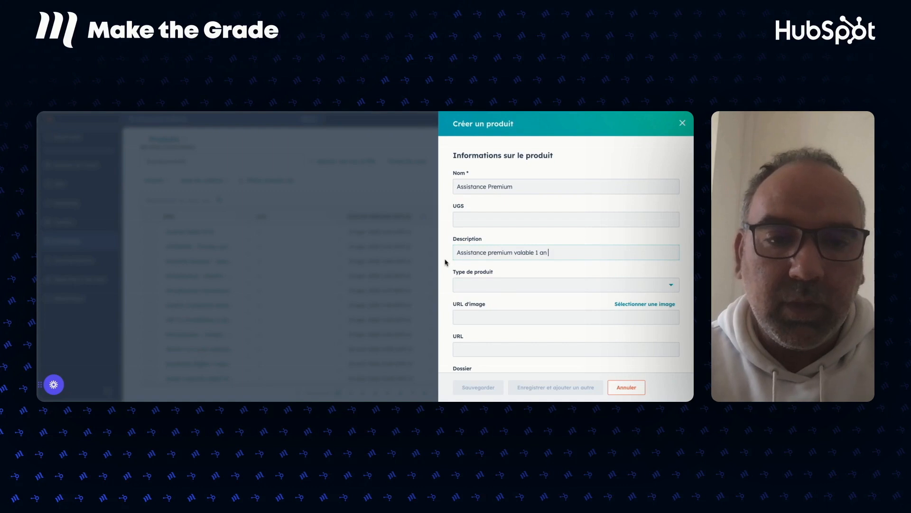
Step: Set the new product's type to Service client, leaving the image URL, URL and folder empty
{"action": "left_click", "coordinate": [493, 285]}
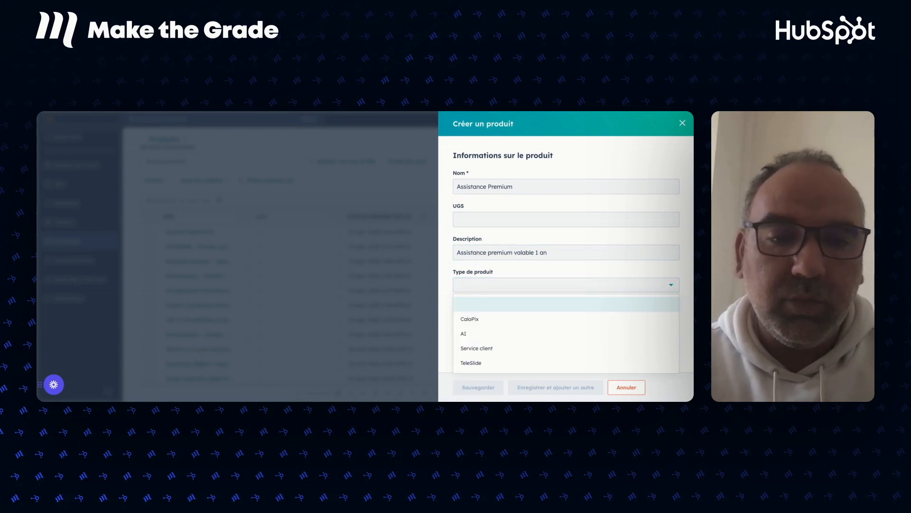
{"action": "left_click", "coordinate": [477, 349]}
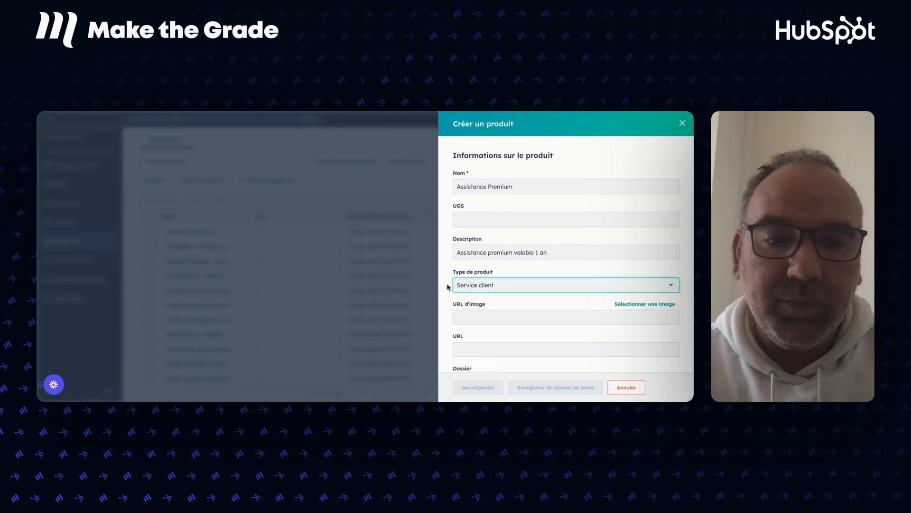
{"action": "scroll", "coordinate": [484, 275], "scroll_direction": "down", "scroll_amount": 2}
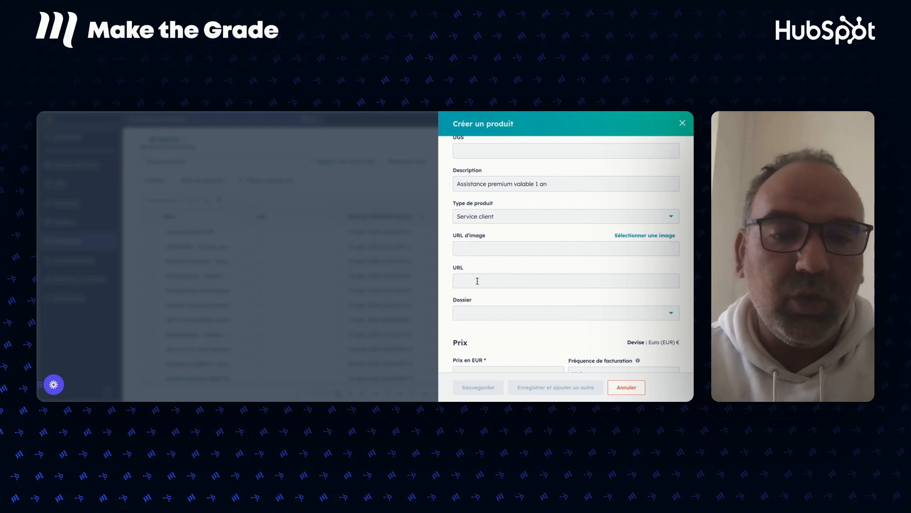
{"action": "scroll", "coordinate": [484, 283], "scroll_direction": "down", "scroll_amount": 1}
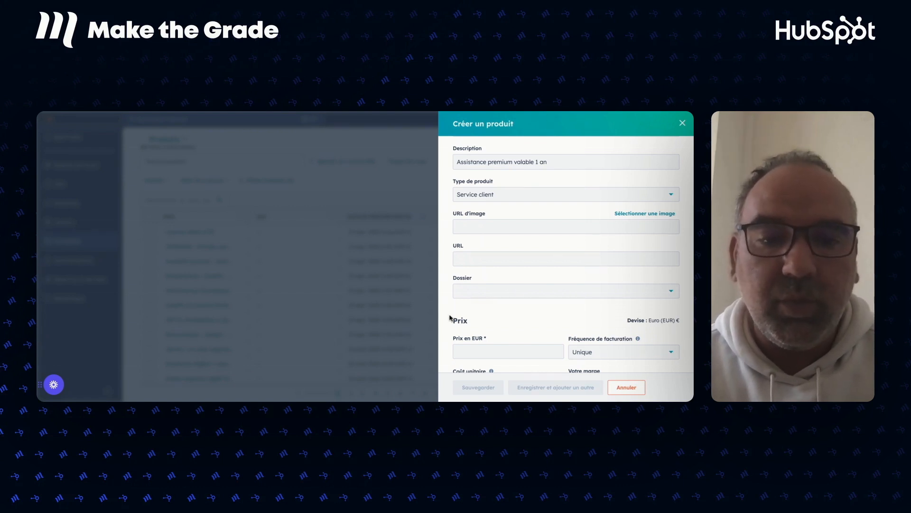
Step: Set the product's price to 100 € and check the billing frequency options, keeping Unique
{"action": "scroll", "coordinate": [451, 319], "scroll_direction": "down", "scroll_amount": 2}
{"action": "left_click", "coordinate": [490, 309]}
{"action": "type", "text": "100"}
{"action": "left_click", "coordinate": [451, 275]}
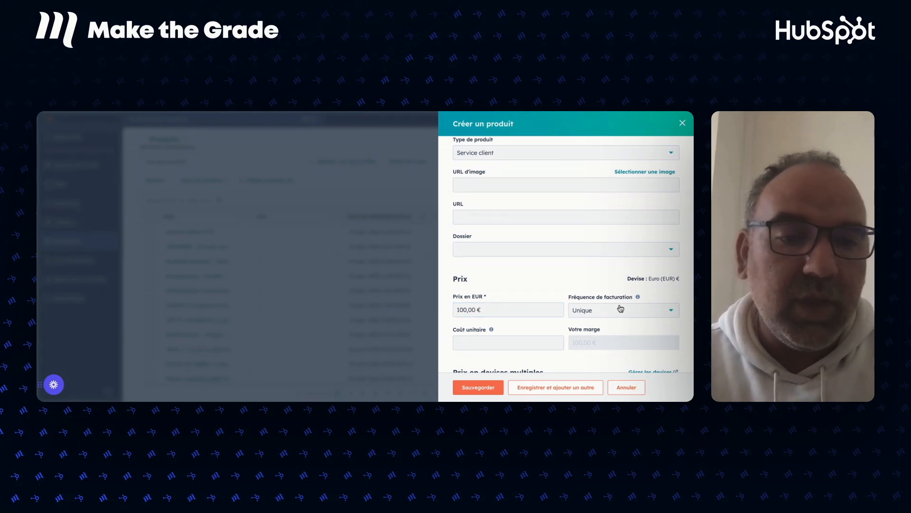
{"action": "left_click", "coordinate": [593, 313]}
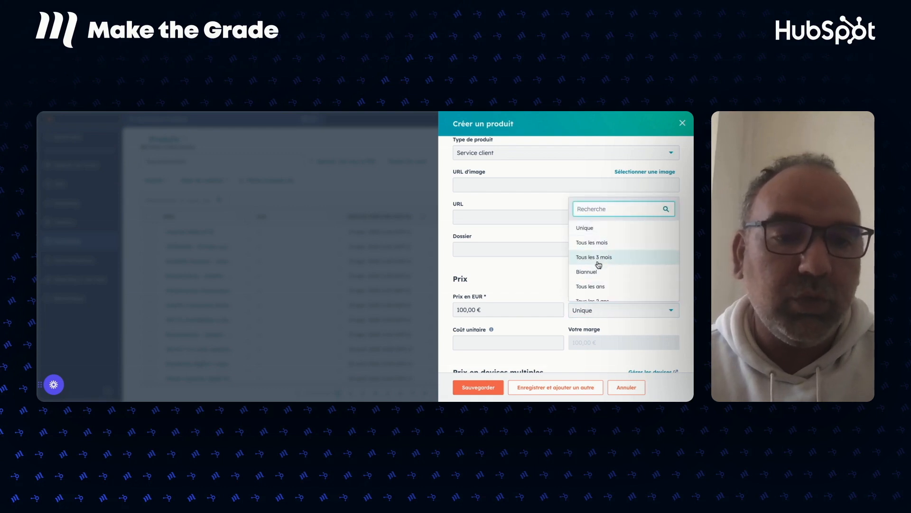
{"action": "left_click", "coordinate": [545, 280]}
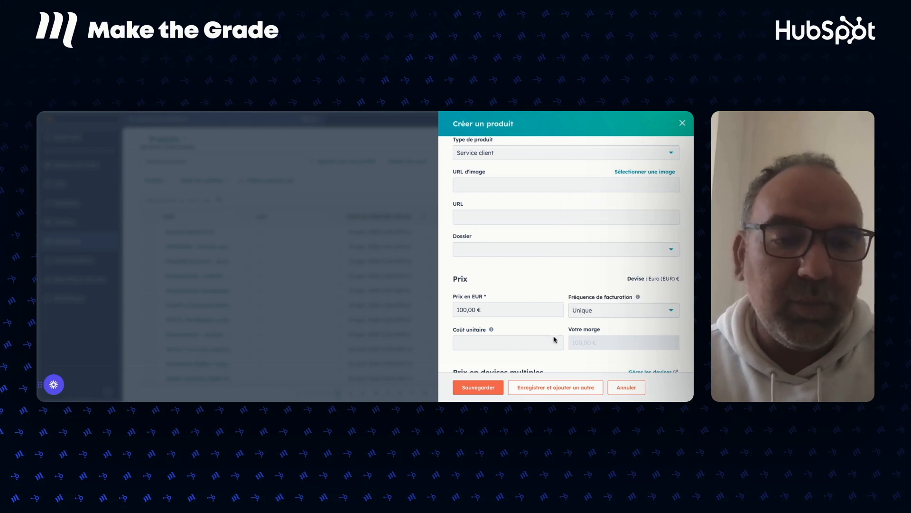
Step: Set the product's billing duration to 12 months and save the new product
{"action": "scroll", "coordinate": [558, 338], "scroll_direction": "down", "scroll_amount": 1}
{"action": "scroll", "coordinate": [558, 337], "scroll_direction": "down", "scroll_amount": 5}
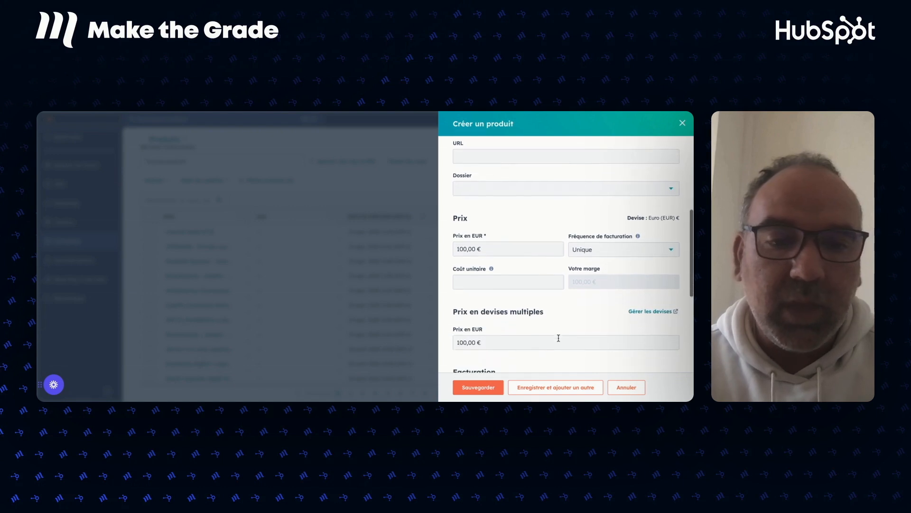
{"action": "scroll", "coordinate": [573, 256], "scroll_direction": "down", "scroll_amount": 4}
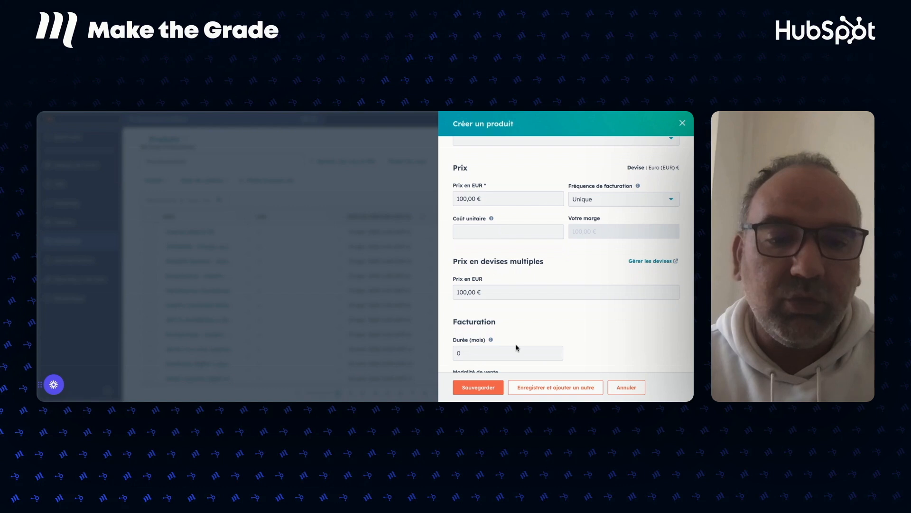
{"action": "scroll", "coordinate": [517, 350], "scroll_direction": "up", "scroll_amount": 1}
{"action": "left_click", "coordinate": [466, 359]}
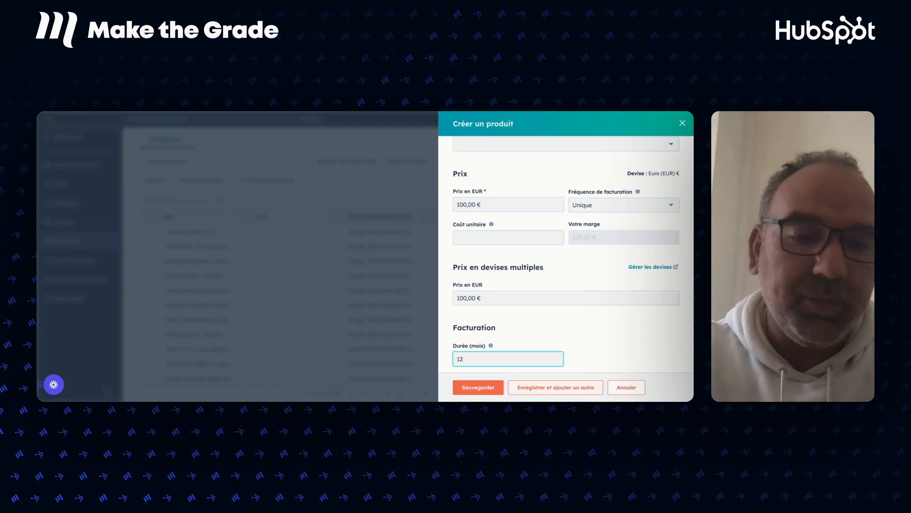
{"action": "left_click", "coordinate": [483, 391]}
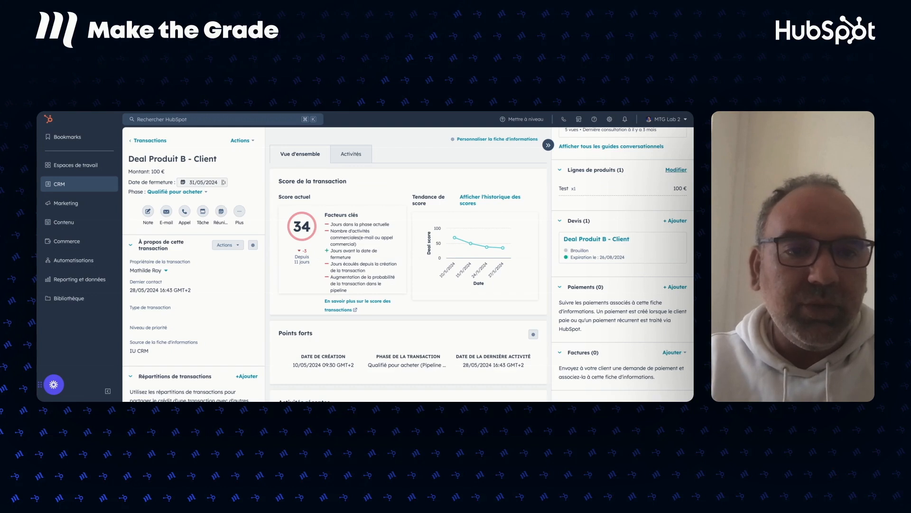
Step: Add Assistance Premium from the product library to the line items of Deal Produit B - Client, and save with the deal amount updated
{"action": "left_click", "coordinate": [676, 170]}
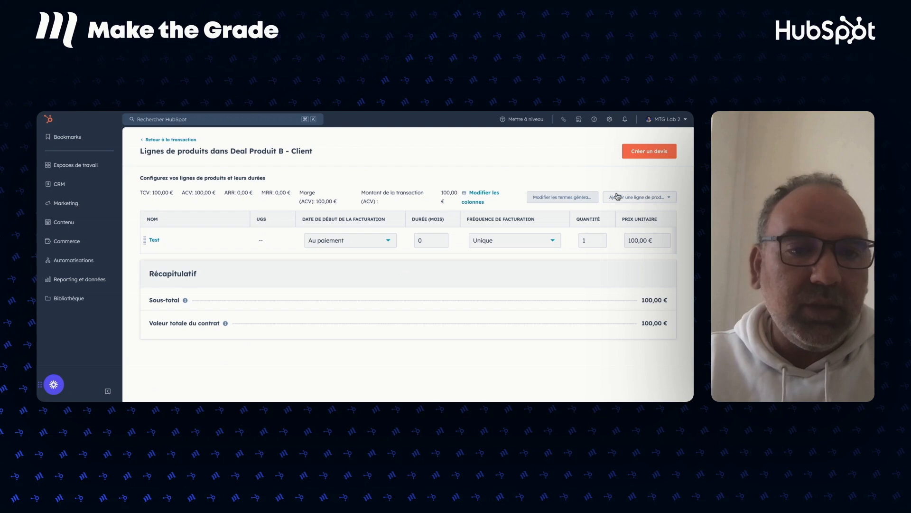
{"action": "left_click", "coordinate": [641, 203]}
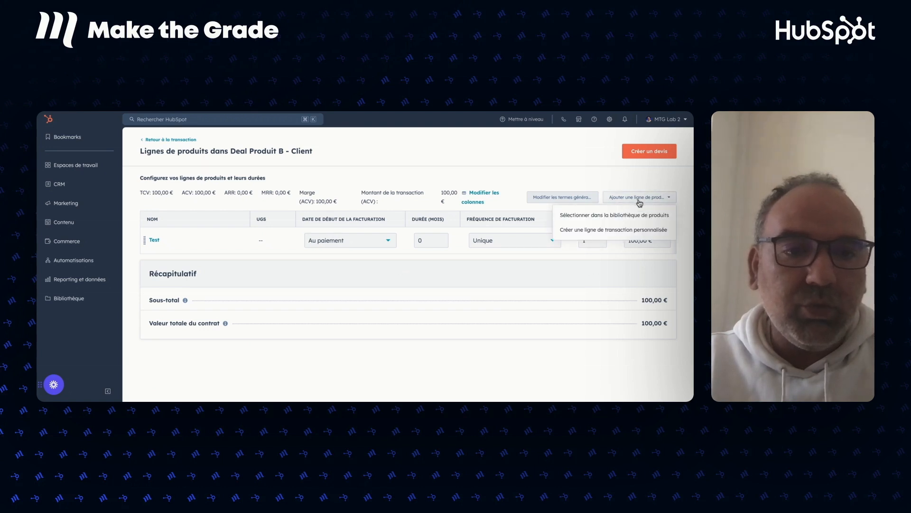
{"action": "left_click", "coordinate": [609, 217]}
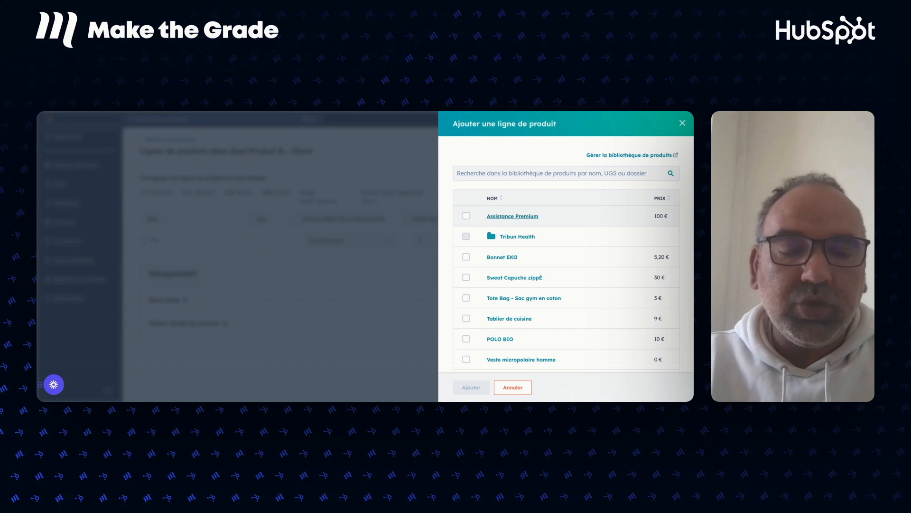
{"action": "left_click", "coordinate": [466, 217]}
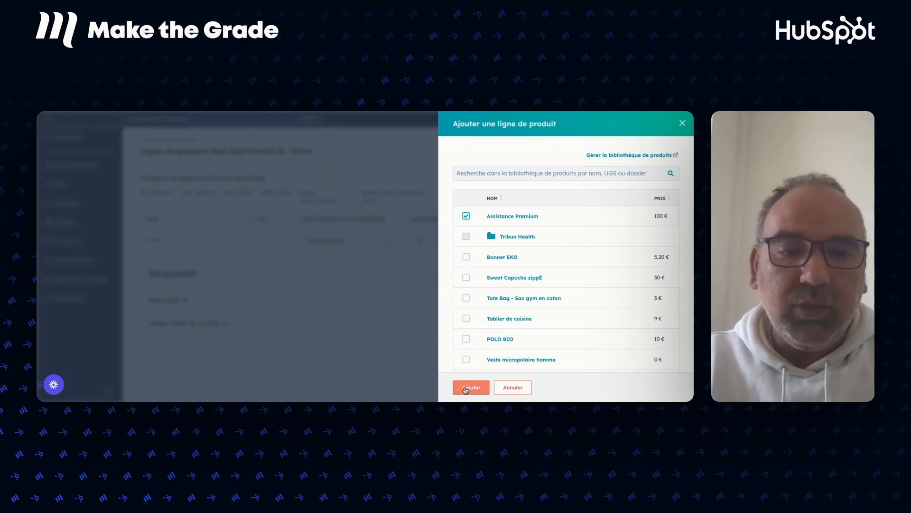
{"action": "left_click", "coordinate": [468, 387]}
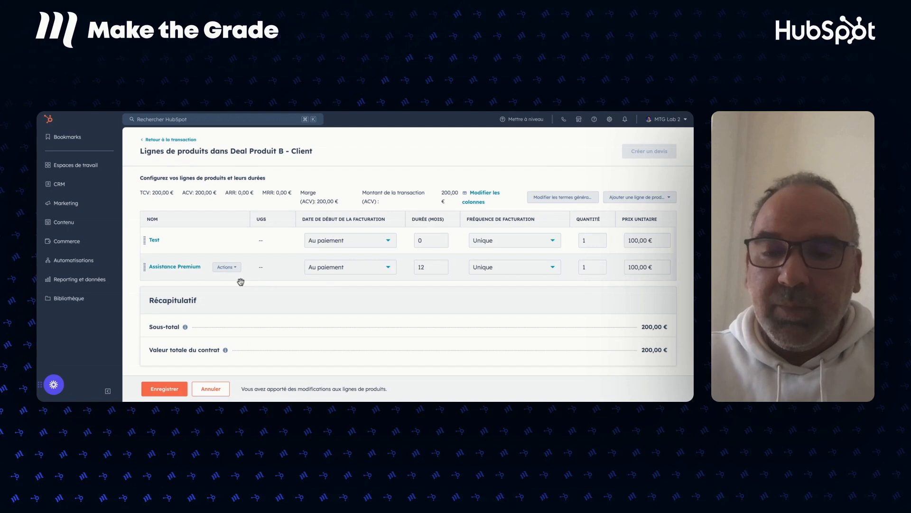
{"action": "left_click", "coordinate": [161, 390]}
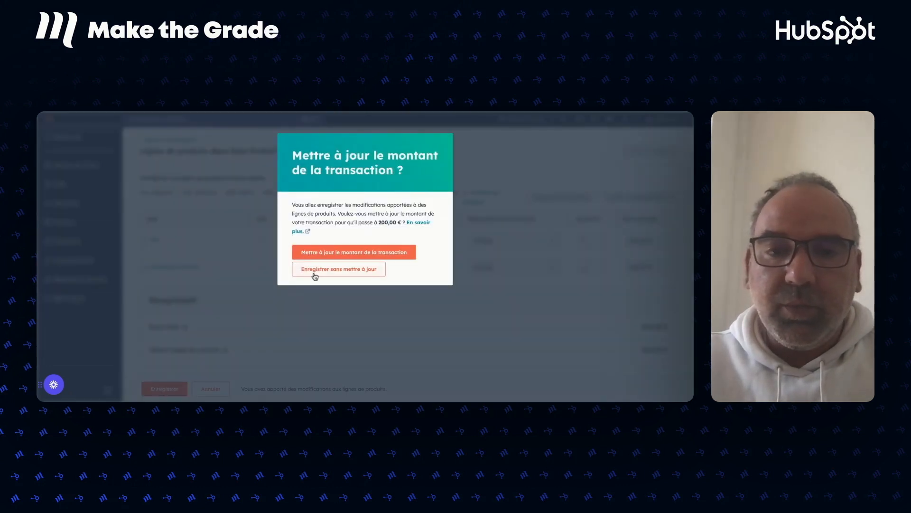
{"action": "left_click", "coordinate": [354, 252]}
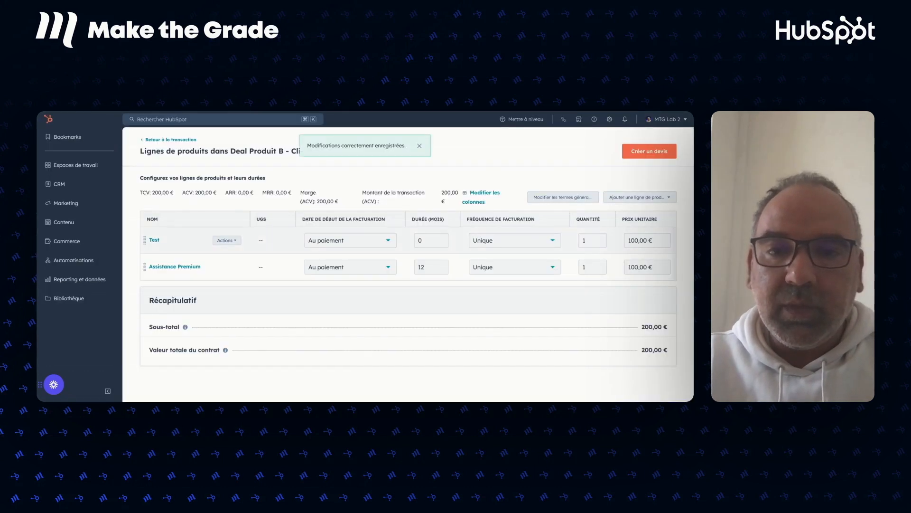